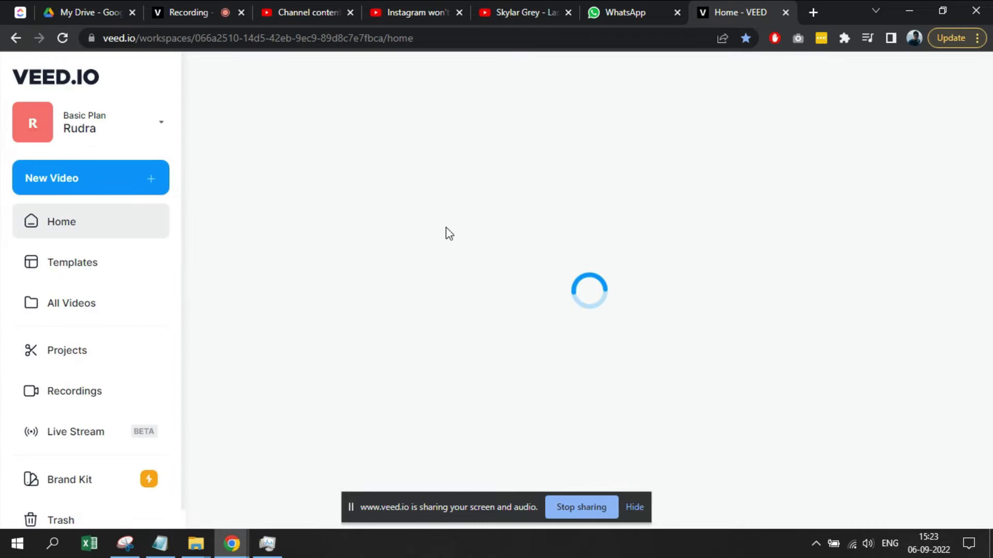
# - Browse the Templates gallery, then create a new blank video project
pyautogui.click(126, 274)
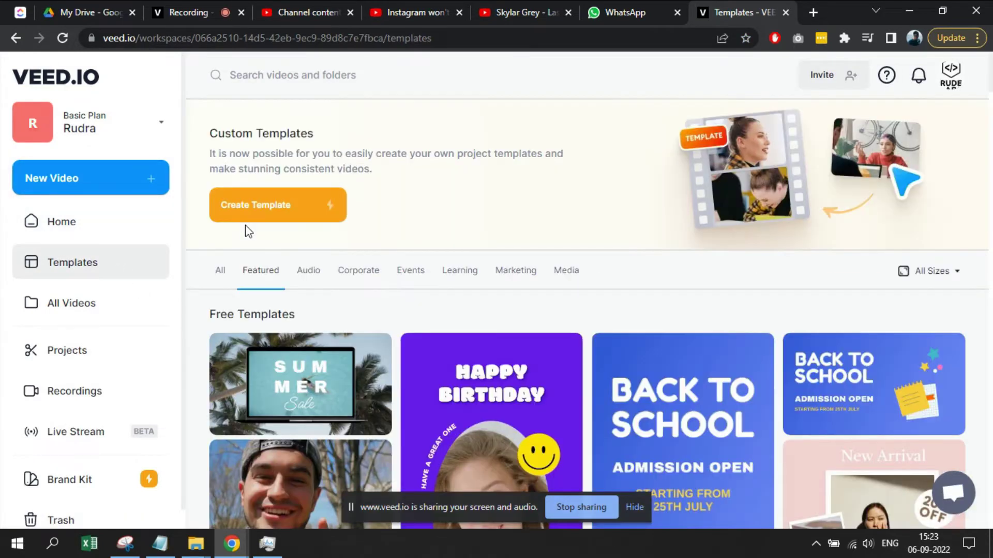
pyautogui.click(153, 185)
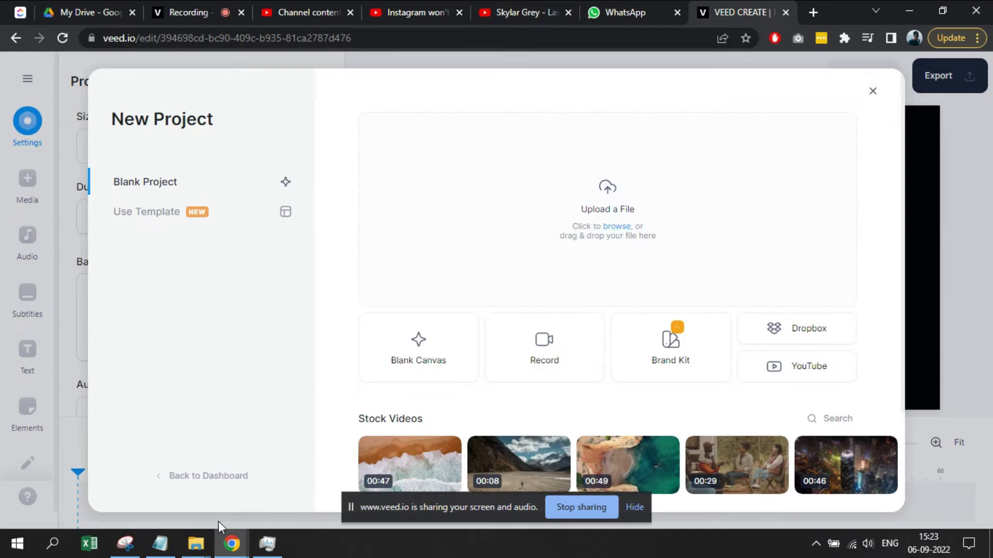
# - Drag the main tutorial, Intro and Outro videos from the Rudra folder into the VEED project
pyautogui.moveTo(196, 543)
pyautogui.click(277, 474)
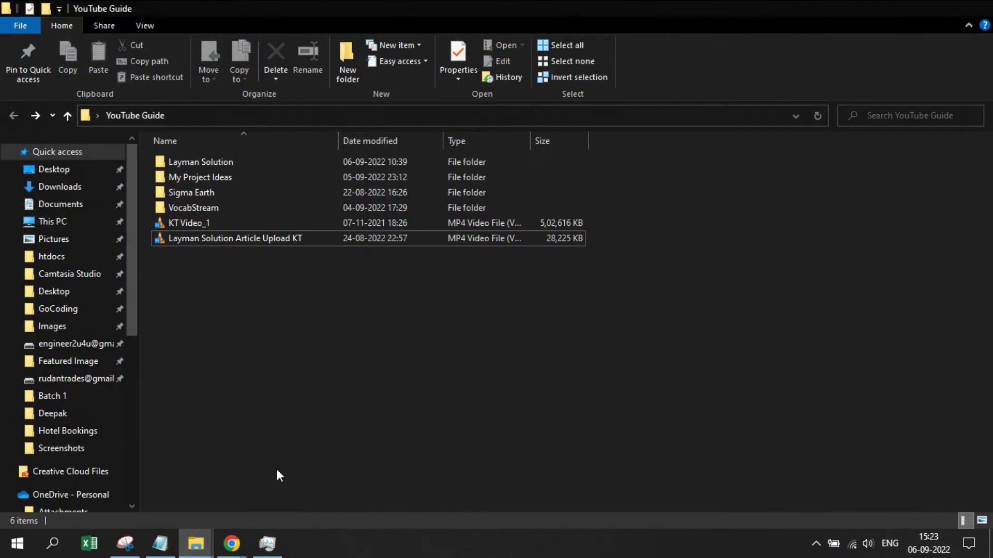
pyautogui.moveTo(196, 543)
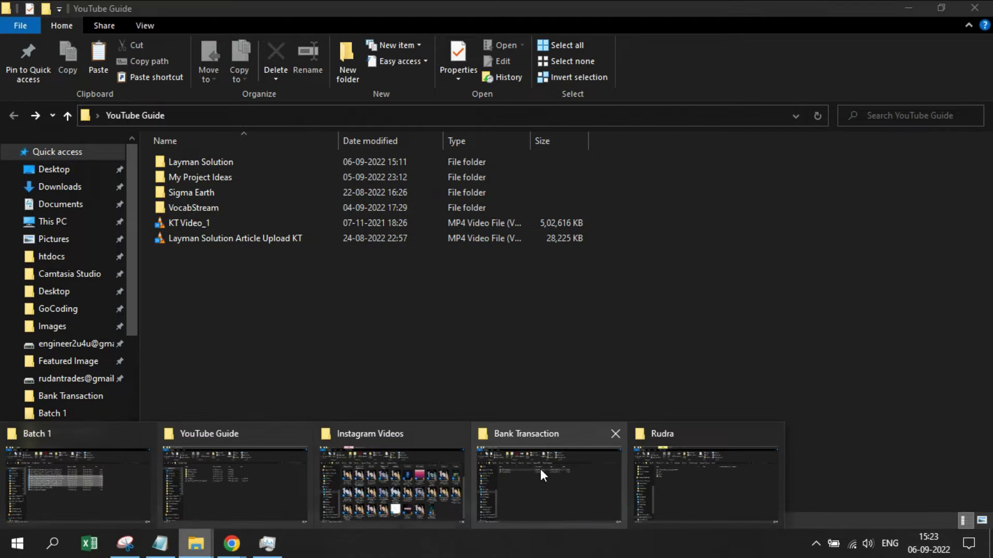
pyautogui.click(712, 480)
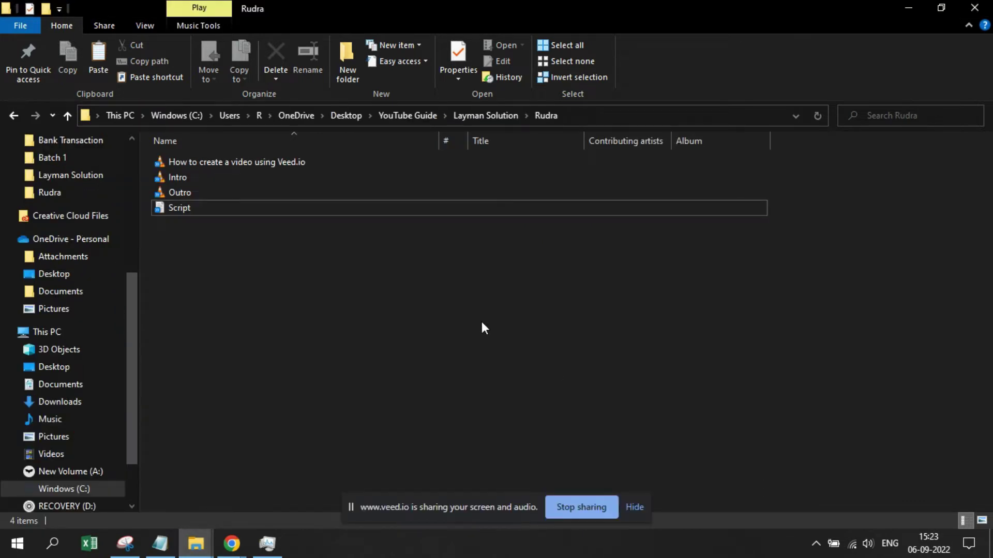
pyautogui.click(243, 161)
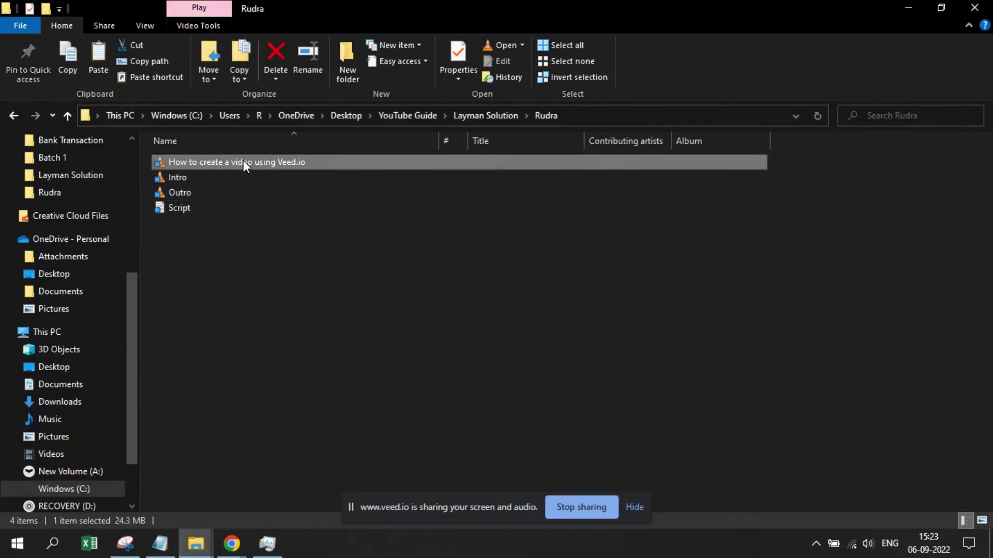
pyautogui.keyDown('shift'); pyautogui.click(244, 177); pyautogui.keyUp('shift')
pyautogui.keyDown('shift'); pyautogui.click(246, 192); pyautogui.keyUp('shift')
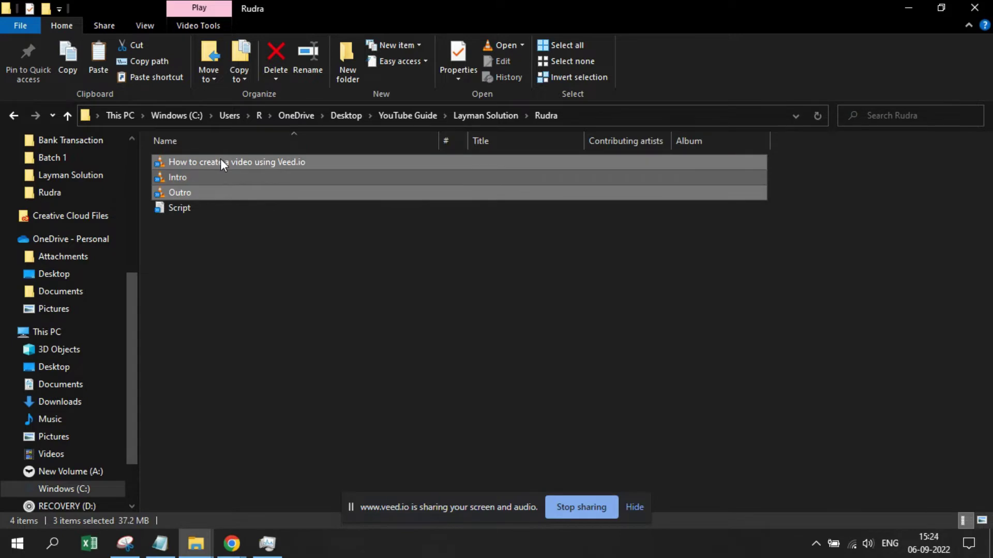
pyautogui.moveTo(220, 160); pyautogui.dragTo(558, 249)
pyautogui.hotkey('alt', 'Tab')
pyautogui.hotkey('alt', 'Tab')
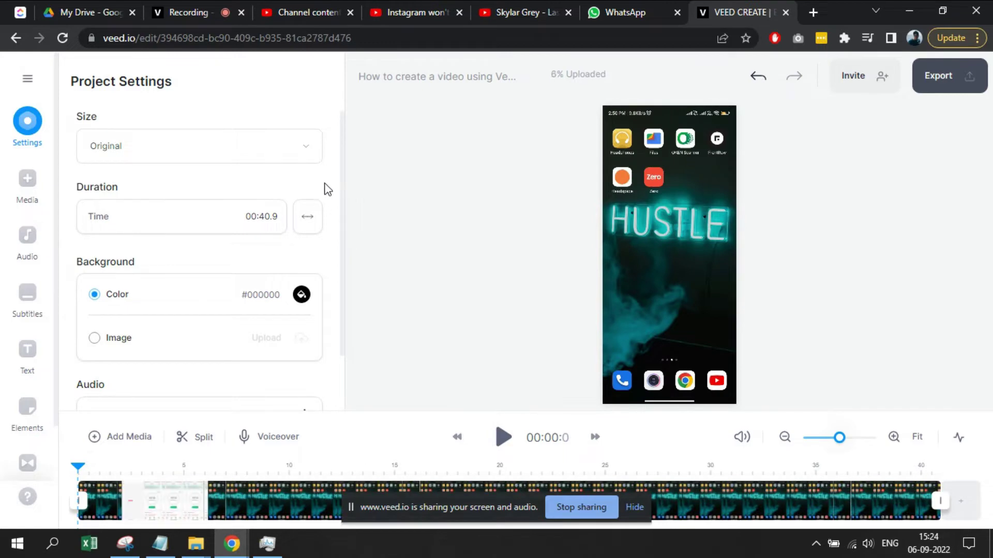
# - Set the project size to YouTube (16:9) and enlarge the timeline area
pyautogui.click(277, 159)
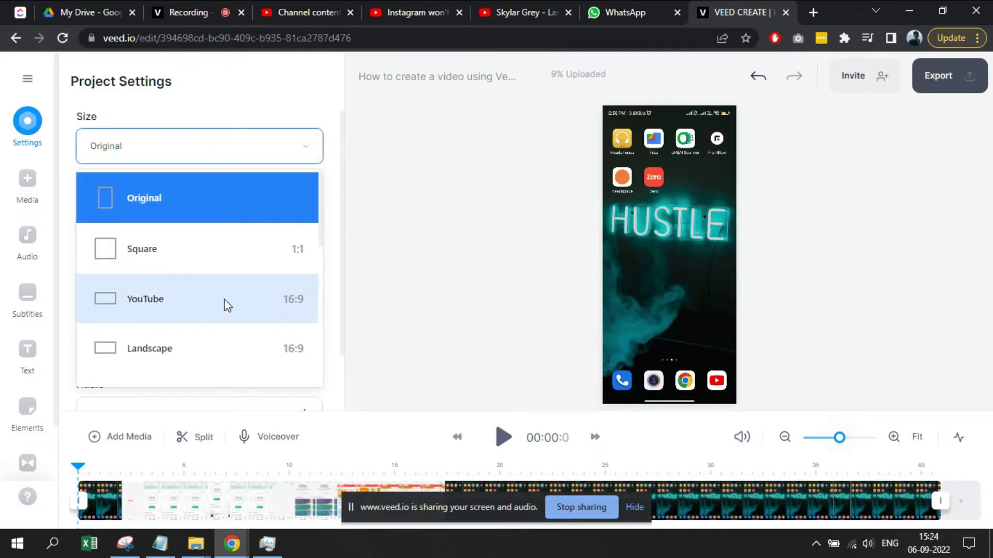
pyautogui.click(198, 302)
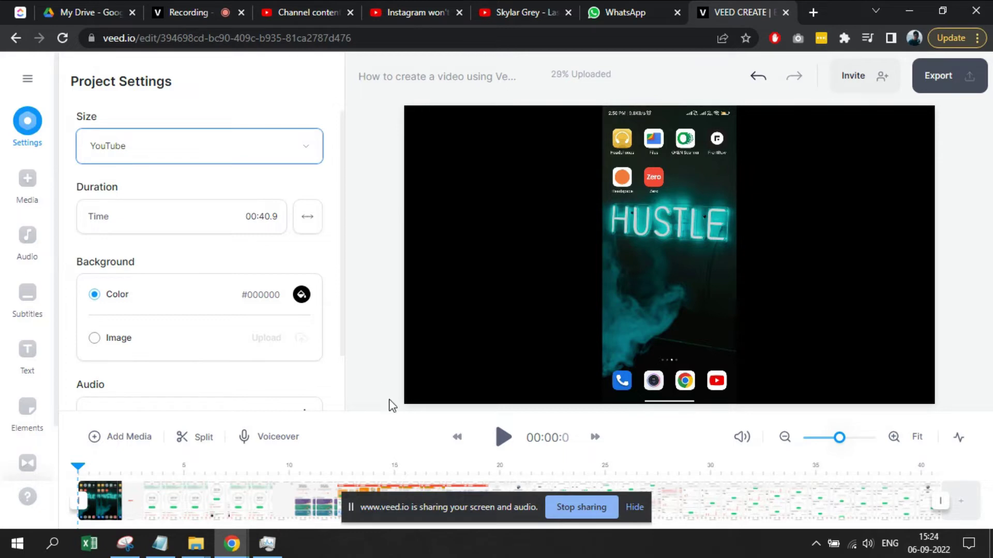
pyautogui.moveTo(399, 413); pyautogui.dragTo(399, 335)
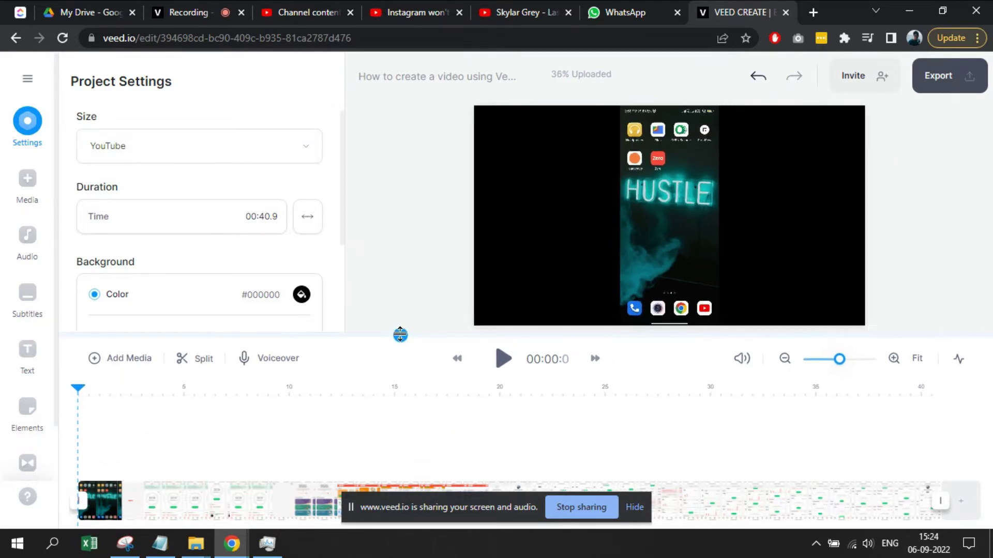
# - Dismiss the screen-sharing notice and reposition the main clip on the timeline
pyautogui.click(635, 510)
pyautogui.click(638, 516)
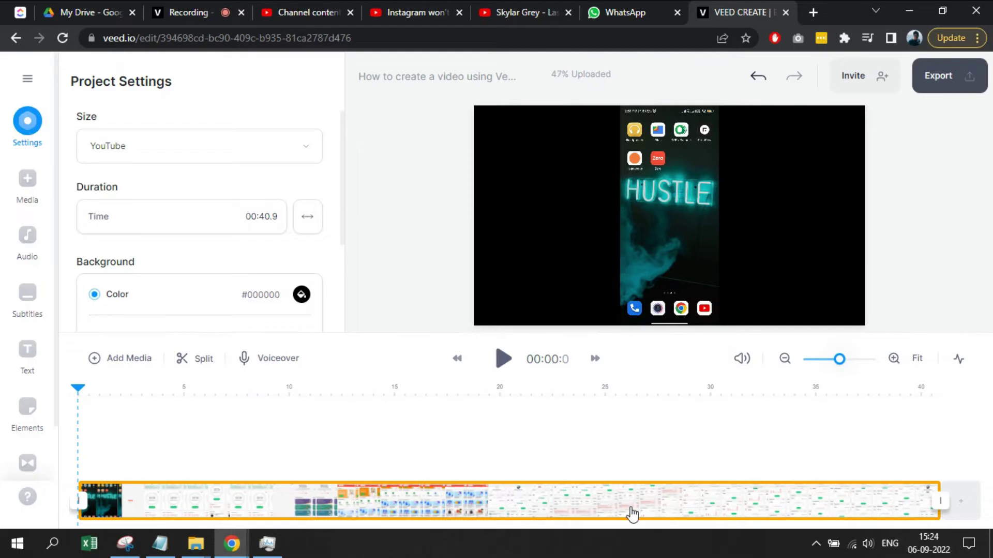
pyautogui.click(382, 437)
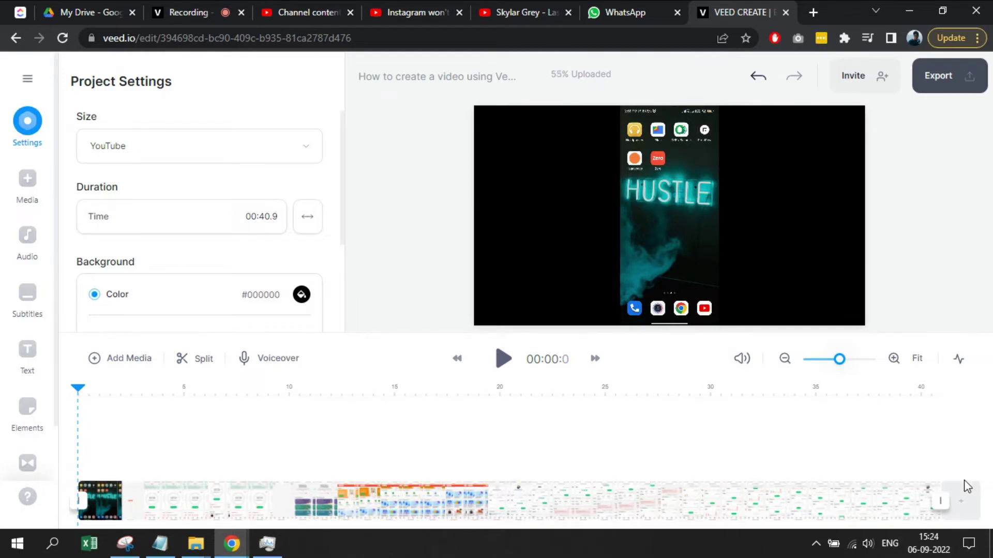
pyautogui.click(844, 504)
pyautogui.moveTo(844, 504); pyautogui.dragTo(768, 476)
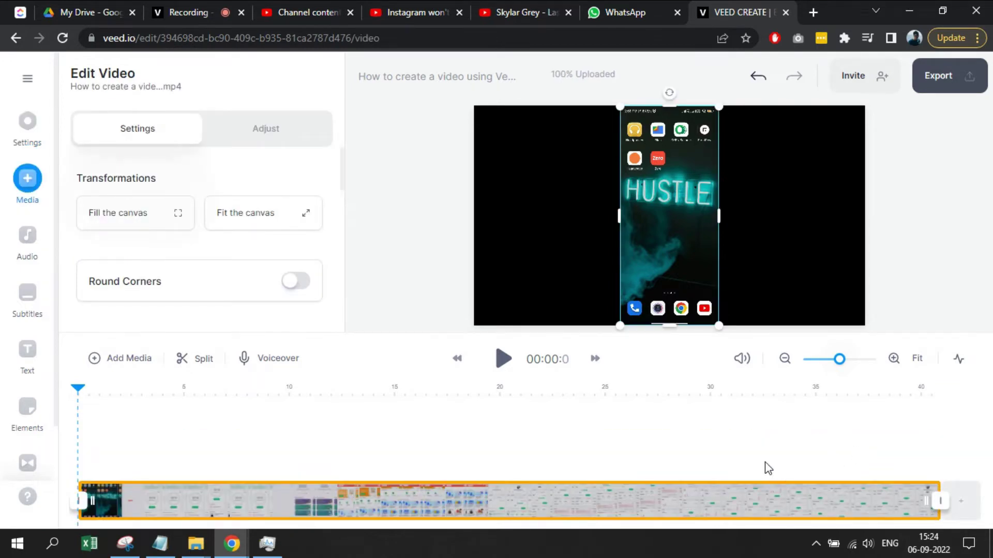
# - Show the Add Media options and bring the Rudra folder window back
pyautogui.click(28, 178)
pyautogui.scroll(-2, 183, 222)
pyautogui.scroll(-2, 182, 223)
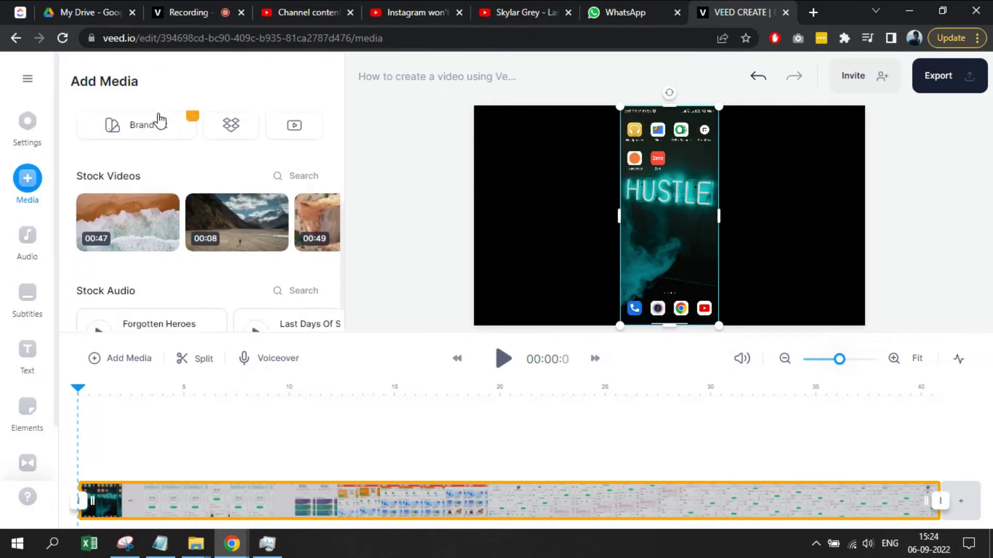
pyautogui.scroll(4, 160, 122)
pyautogui.hotkey('alt', 'Tab')
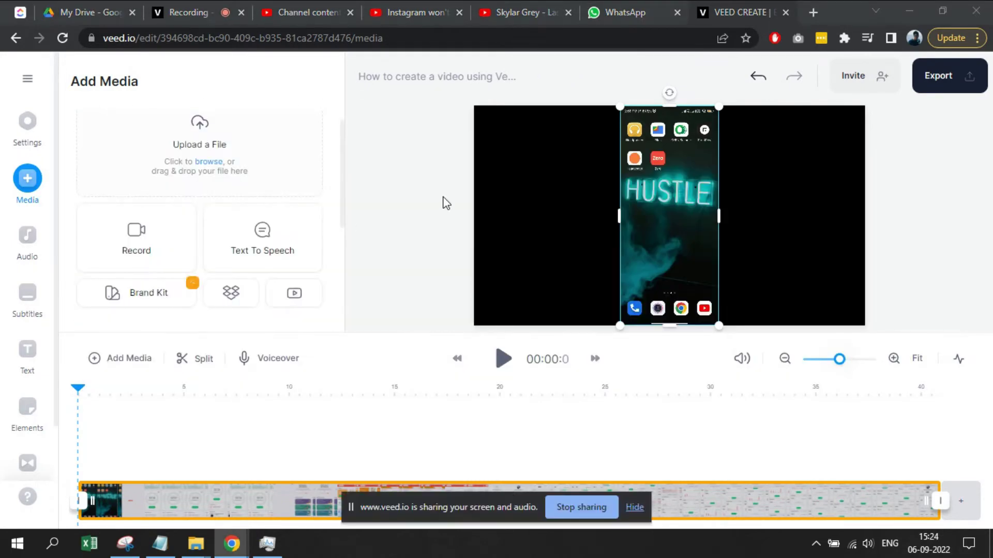
pyautogui.hotkey('alt', 'Tab')
# - Add the Intro video to the project and place it at the timeline start
pyautogui.click(349, 181)
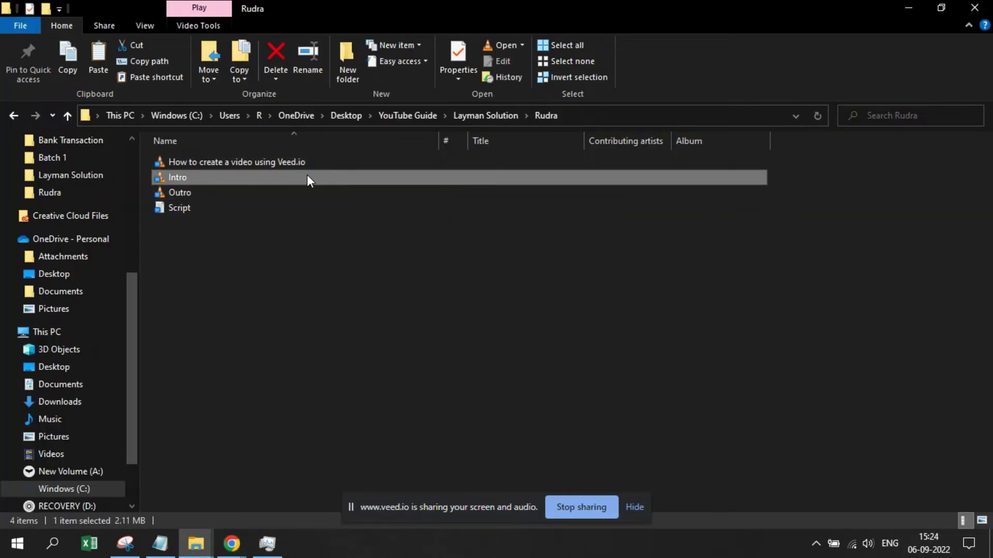
pyautogui.moveTo(306, 178); pyautogui.dragTo(259, 245)
pyautogui.hotkey('alt', 'Tab')
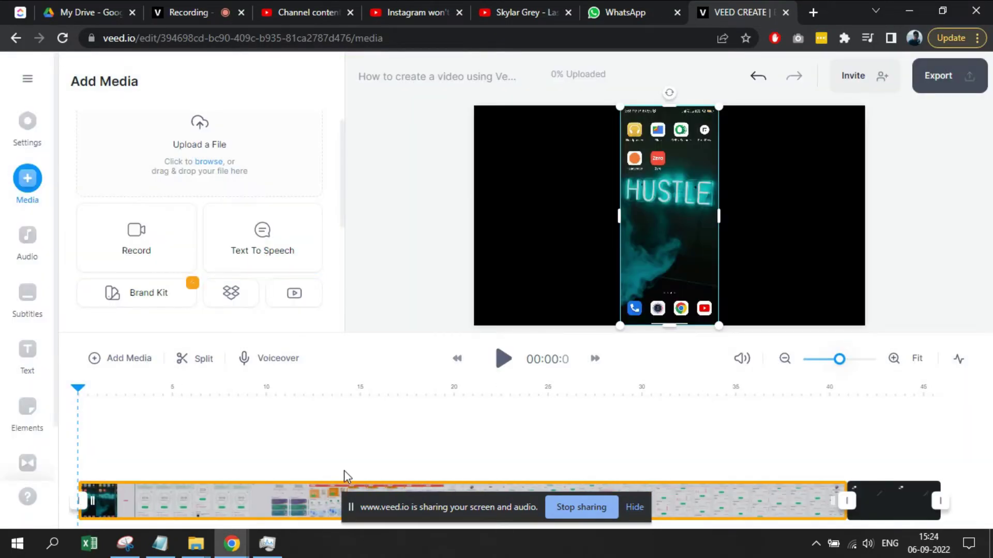
pyautogui.moveTo(898, 513); pyautogui.dragTo(71, 499)
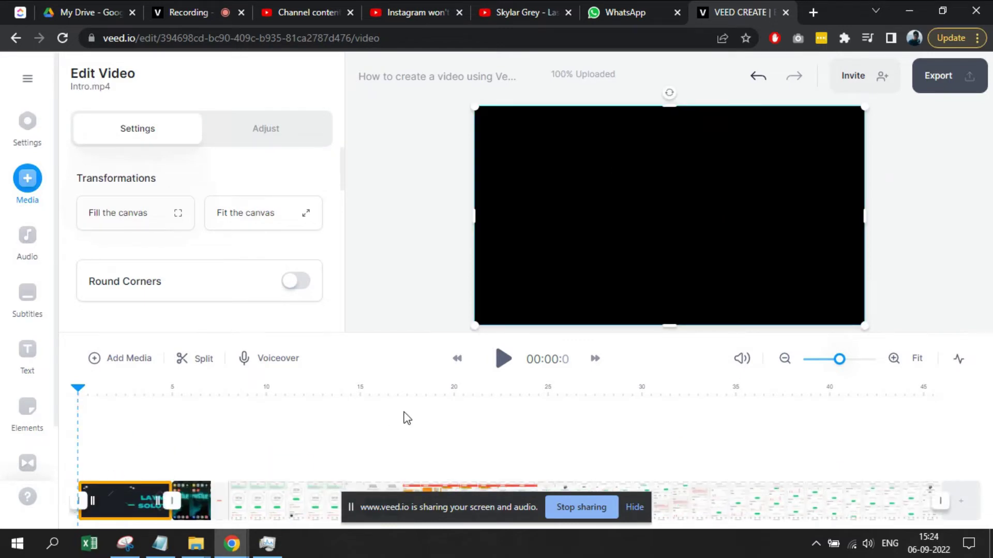
# - Add the Outro video at the end of the timeline and dismiss the sharing notice
pyautogui.hotkey('alt', 'Tab')
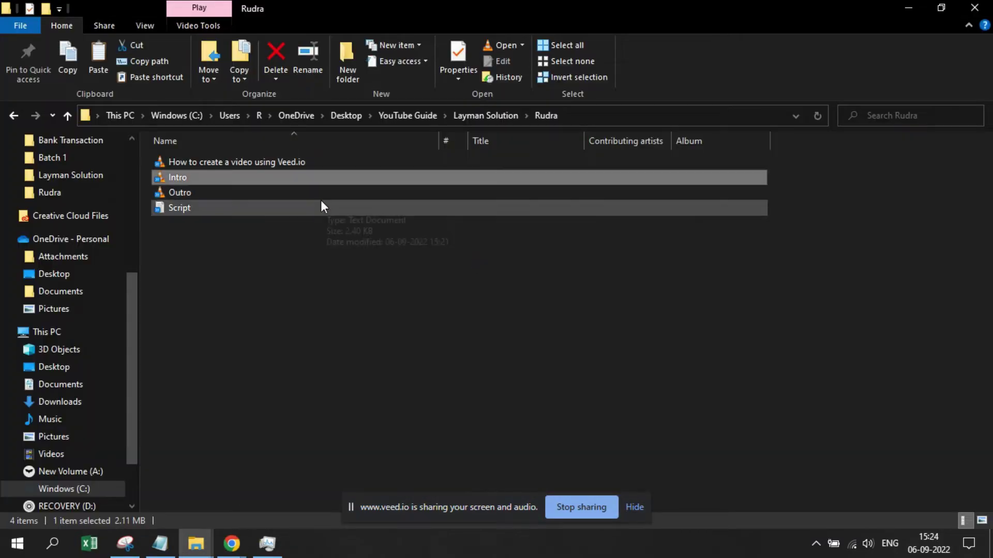
pyautogui.click(308, 199)
pyautogui.moveTo(242, 197); pyautogui.dragTo(963, 517)
pyautogui.hotkey('alt', 'Tab')
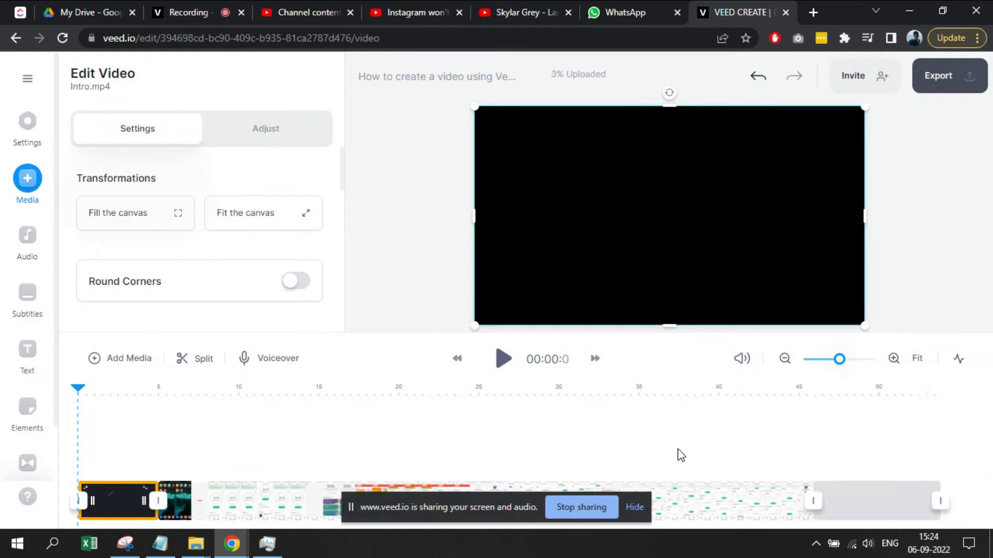
pyautogui.moveTo(441, 507); pyautogui.dragTo(377, 371)
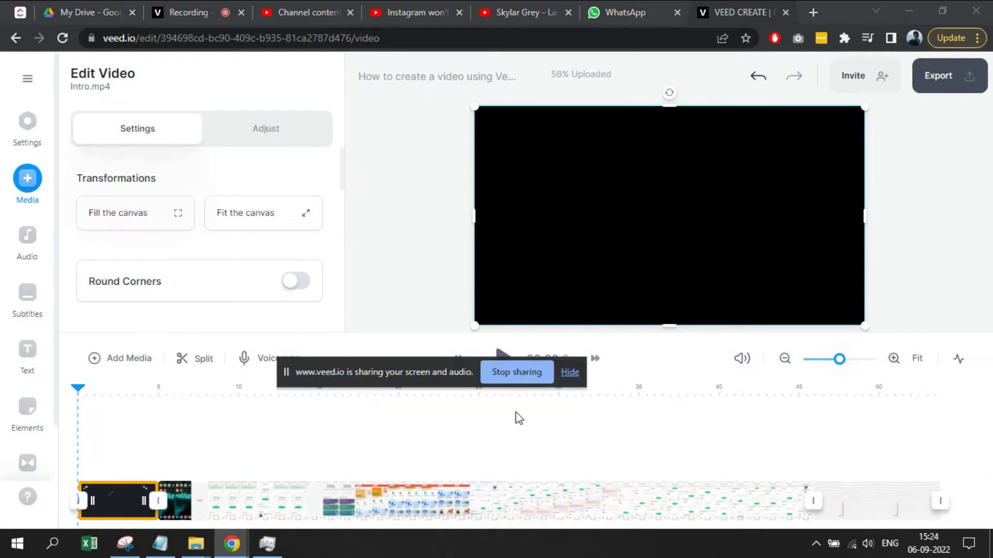
pyautogui.click(570, 372)
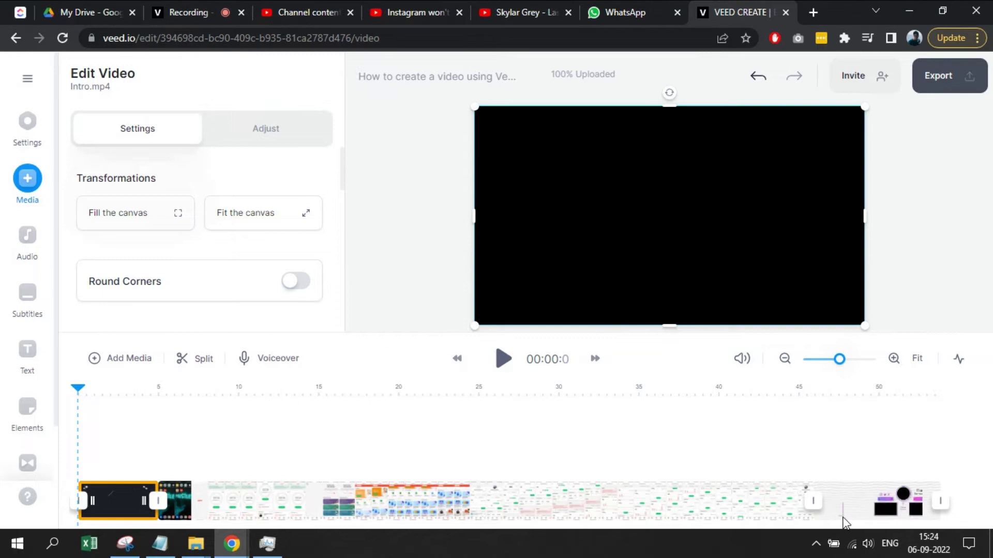
# - Start a Text to Speech voiceover using the Guy (Male) voice
pyautogui.click(902, 501)
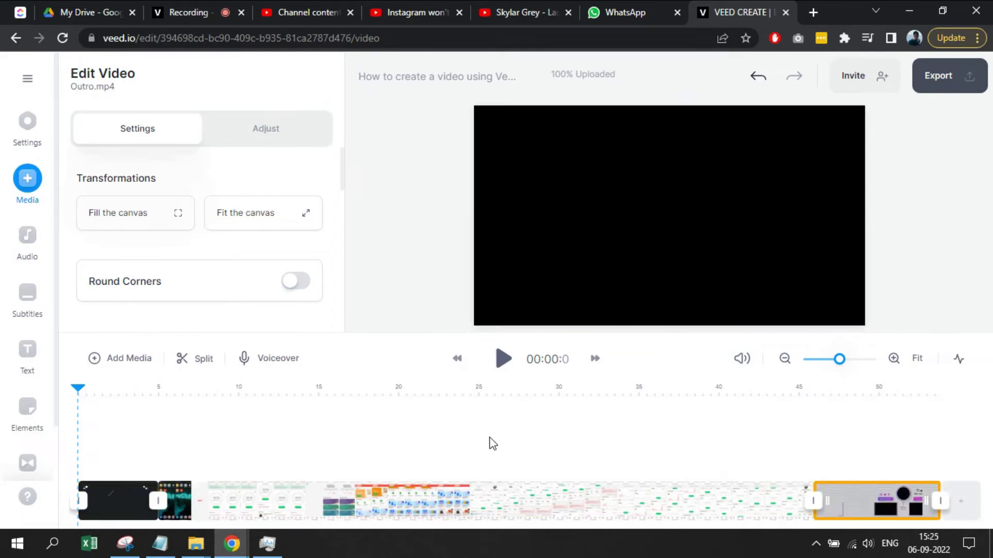
pyautogui.click(36, 246)
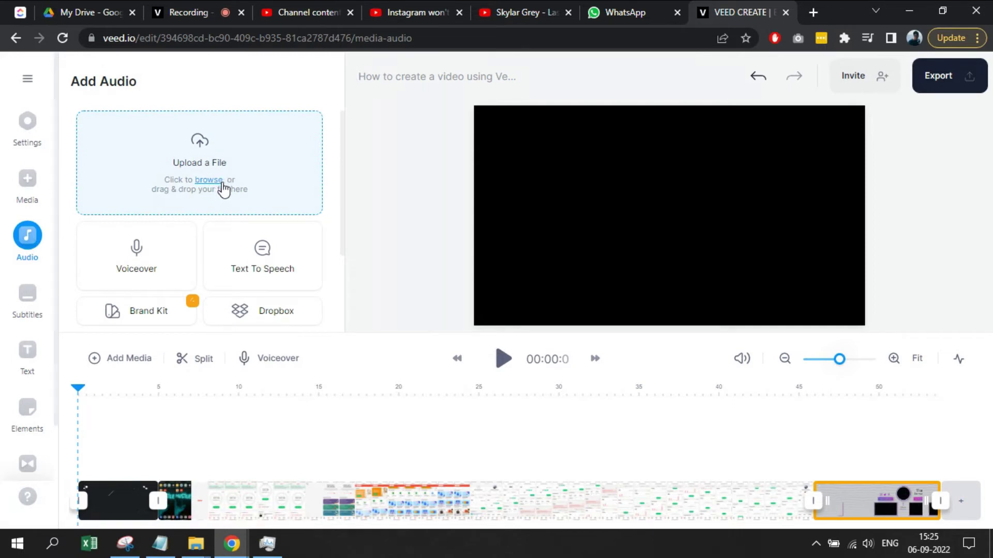
pyautogui.click(250, 258)
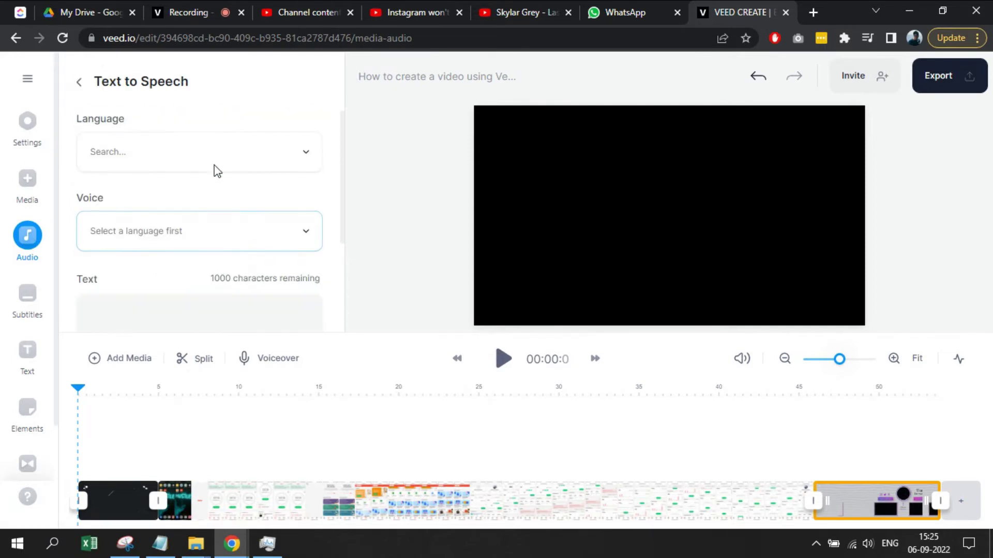
pyautogui.click(156, 238)
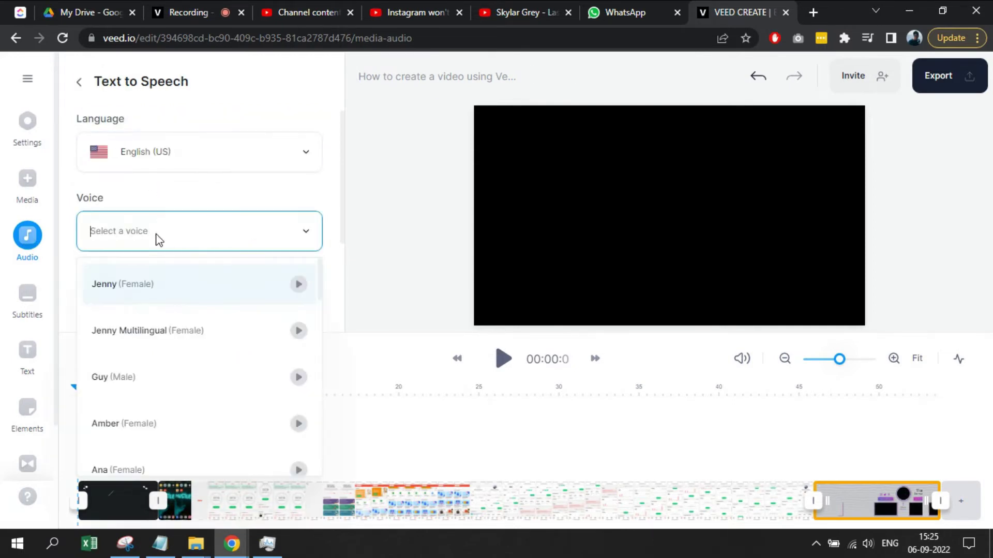
pyautogui.click(165, 383)
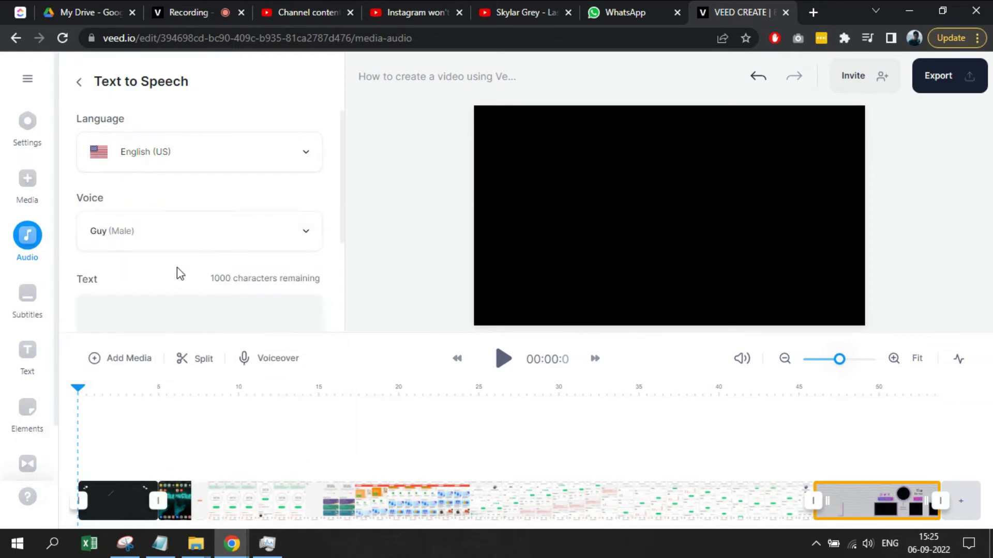
pyautogui.scroll(-3, 176, 263)
pyautogui.scroll(2, 143, 246)
# - Open the Script text file from the Rudra folder
pyautogui.click(145, 247)
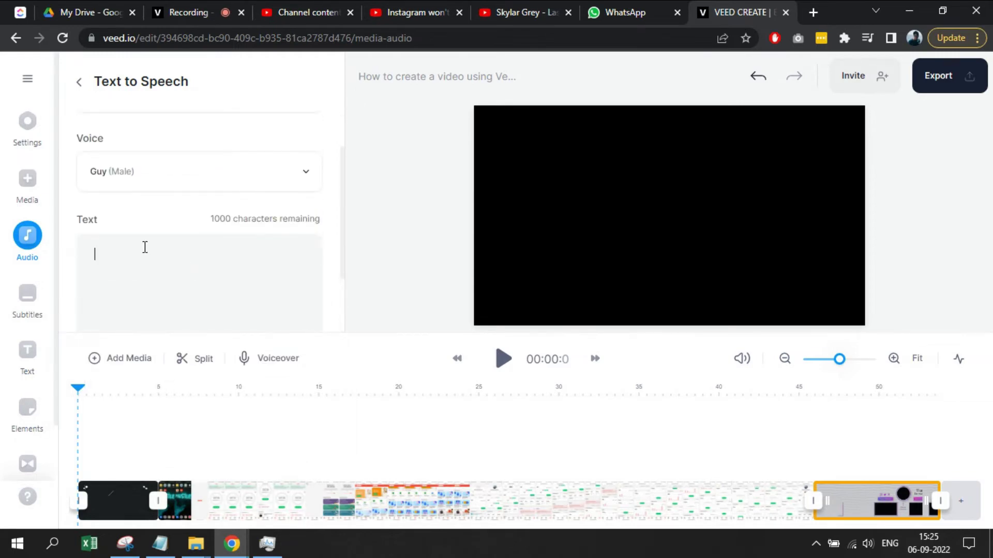
pyautogui.hotkey('alt', 'Tab')
pyautogui.hotkey('alt', 'Tab')
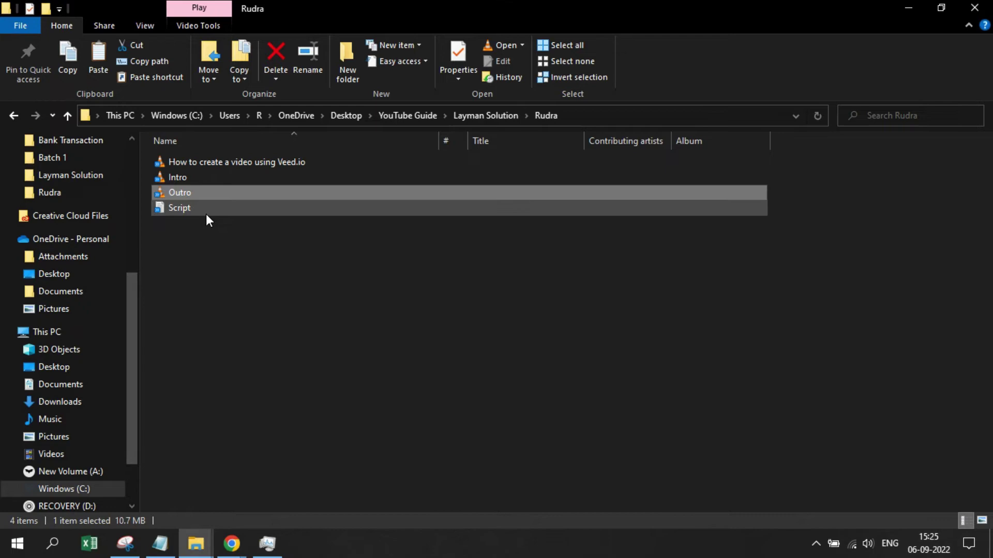
pyautogui.doubleClick(205, 214)
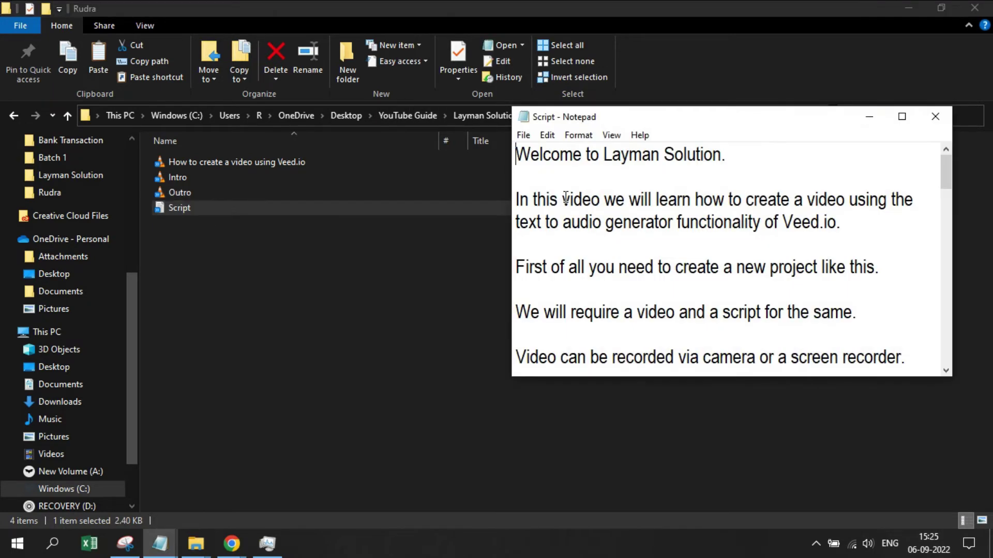
# - Copy the six Zero app lines from the maximized Script and return to VEED
pyautogui.click(902, 117)
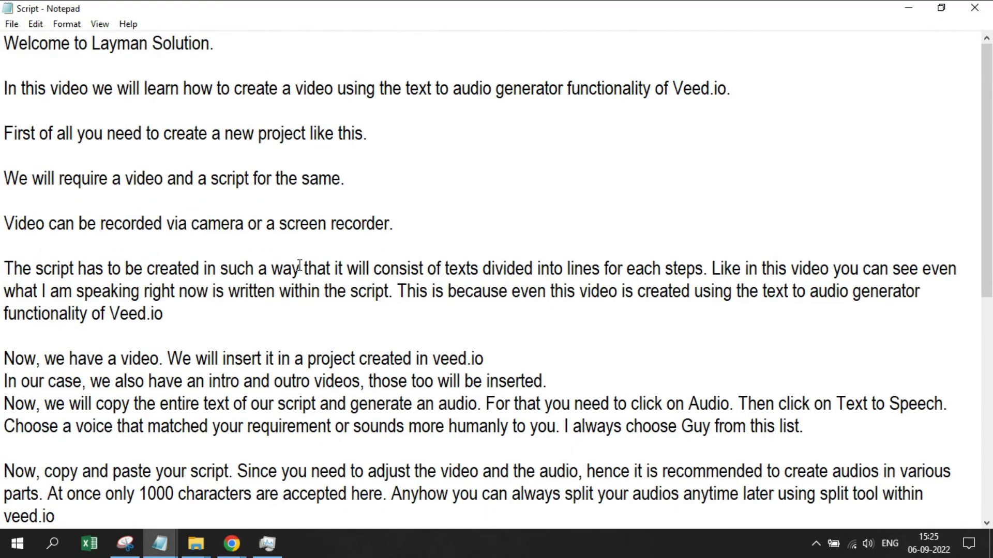
pyautogui.hotkey('ctrl', 'End')
pyautogui.hotkey('ctrl', 'Home')
pyautogui.scroll(-6, 2, 155)
pyautogui.moveTo(4, 223); pyautogui.dragTo(963, 355)
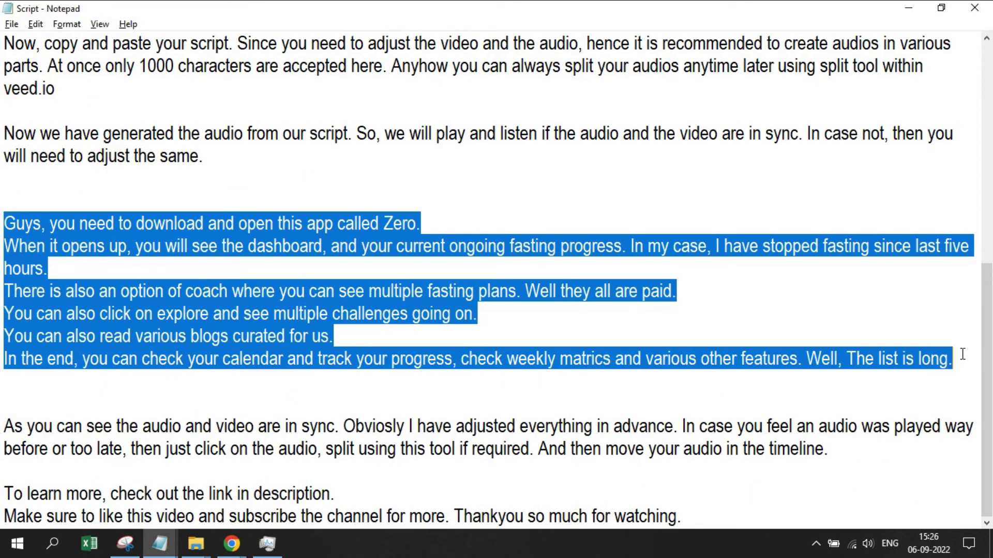
pyautogui.hotkey('alt', 'Tab')
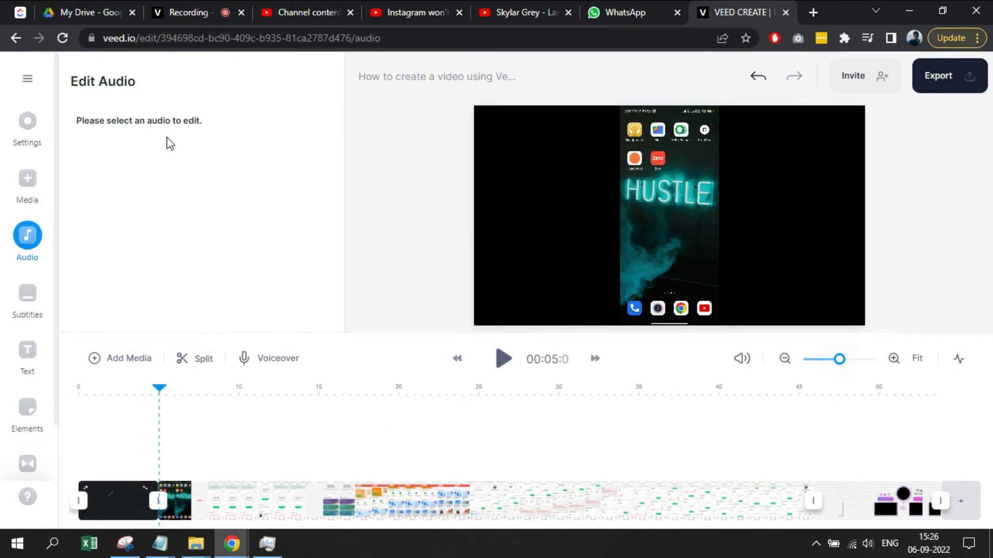
# - Begin a new Text to Speech voiceover with the Guy (Male) voice
pyautogui.click(20, 262)
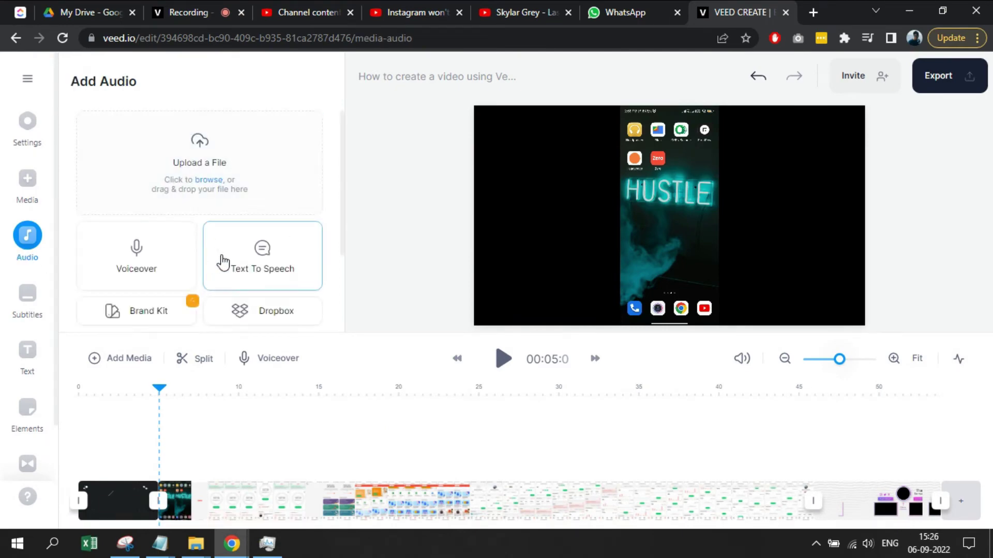
pyautogui.click(222, 259)
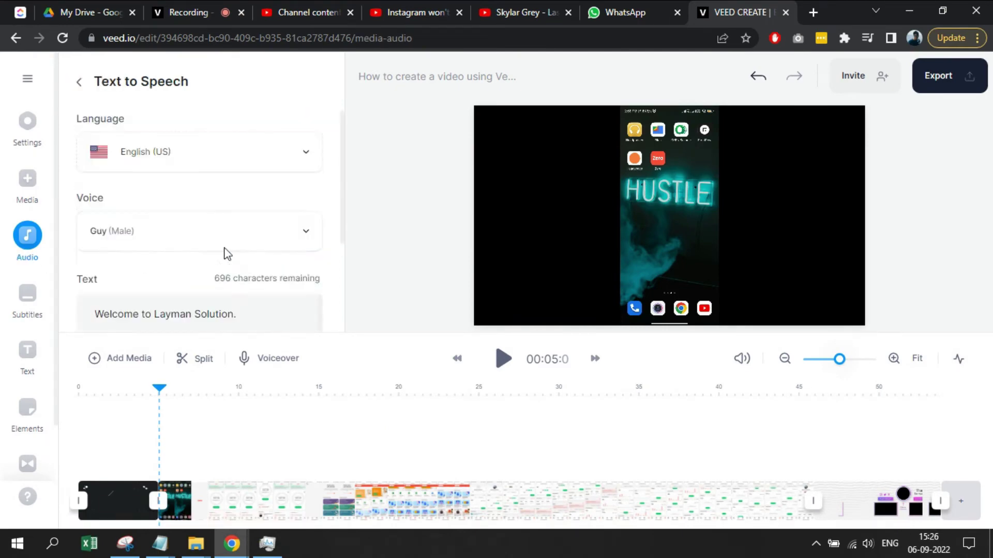
pyautogui.click(188, 239)
pyautogui.click(185, 233)
pyautogui.scroll(-3, 199, 295)
# - Replace the text with the pasted Zero app script, add the speech, and play it
pyautogui.hotkey('ctrl', 'a')
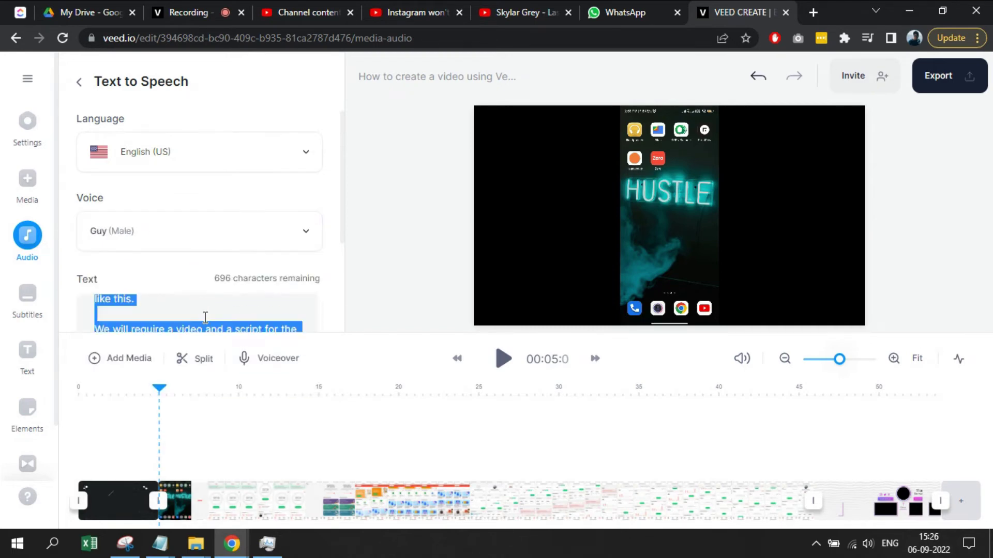
pyautogui.hotkey('ctrl', 'v')
pyautogui.scroll(-1, 279, 275)
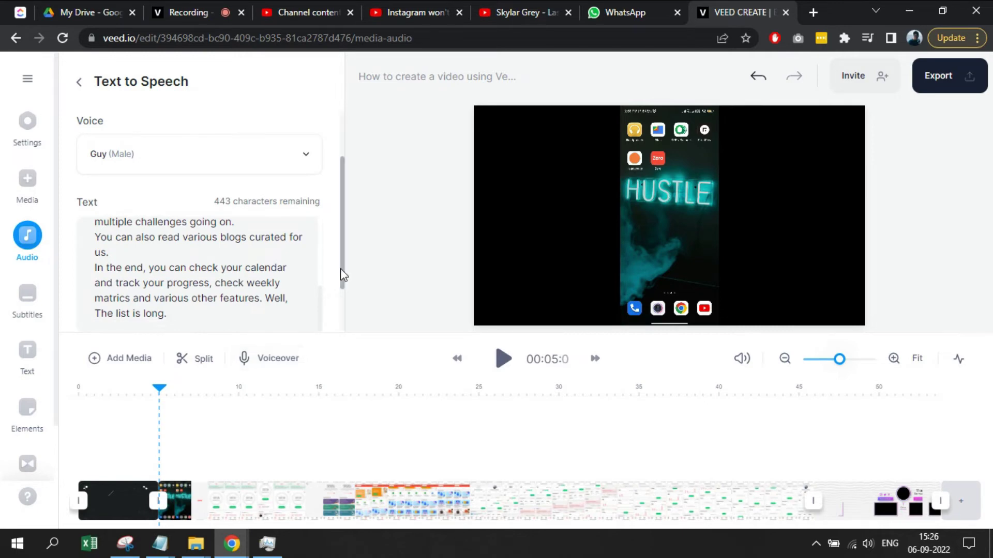
pyautogui.scroll(-2, 341, 268)
pyautogui.click(257, 303)
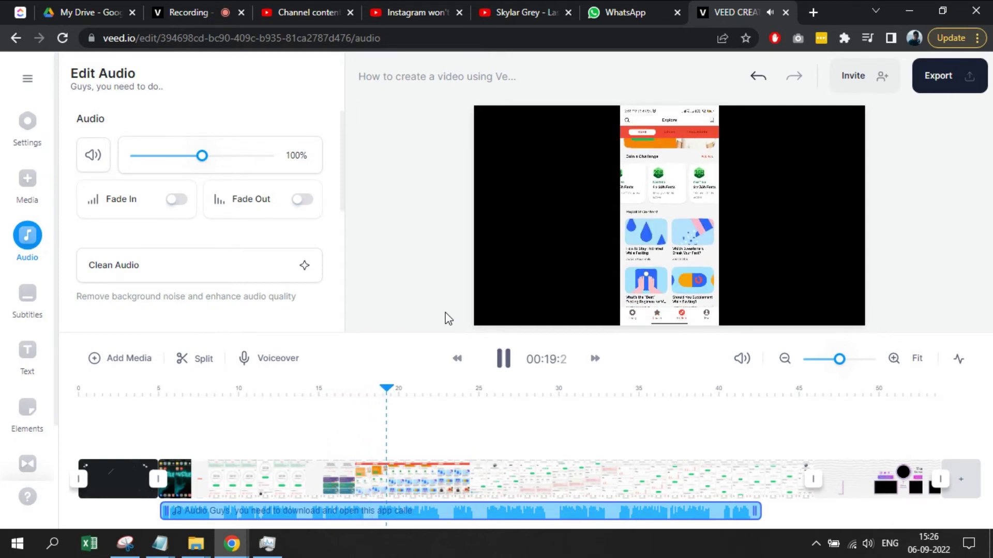
pyautogui.press('space')
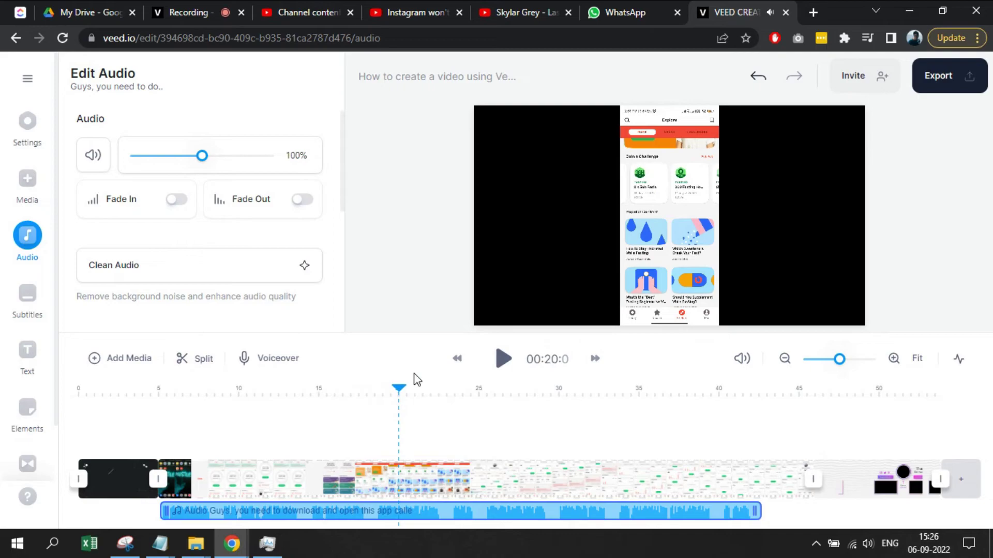
# - Open the Zero app on the phone and browse its Today, Coach and Explore pages
pyautogui.moveTo(393, 391); pyautogui.dragTo(377, 391)
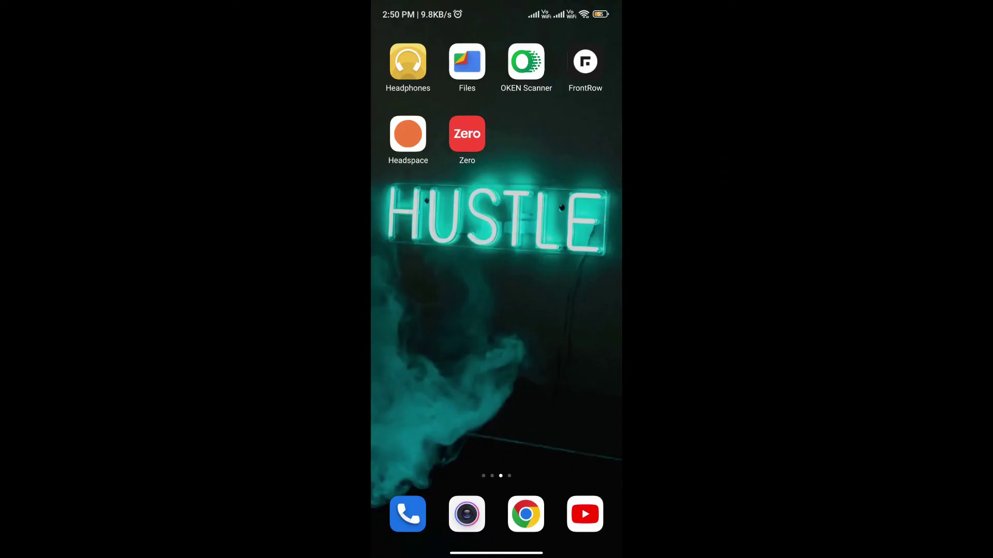
pyautogui.click(467, 133)
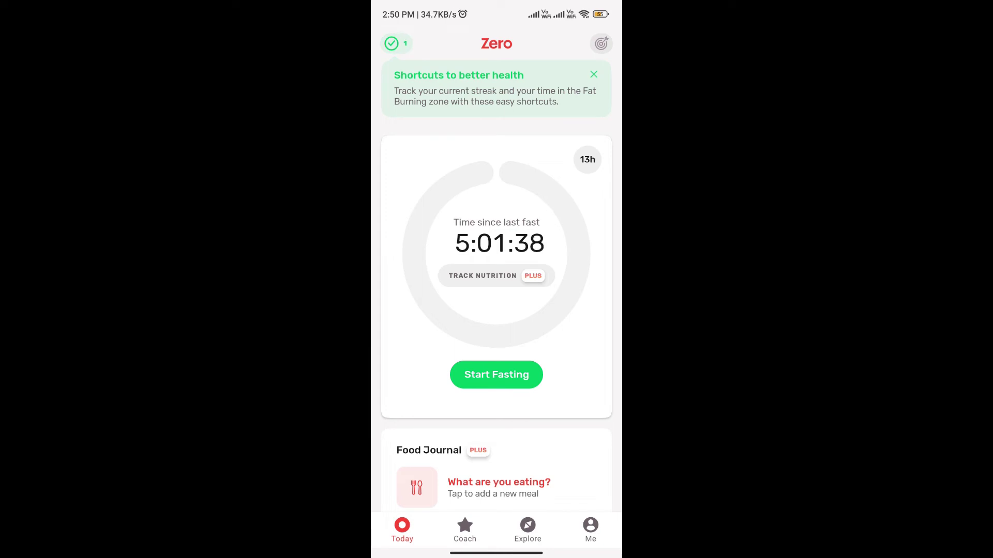
pyautogui.scroll(-3, 497, 280)
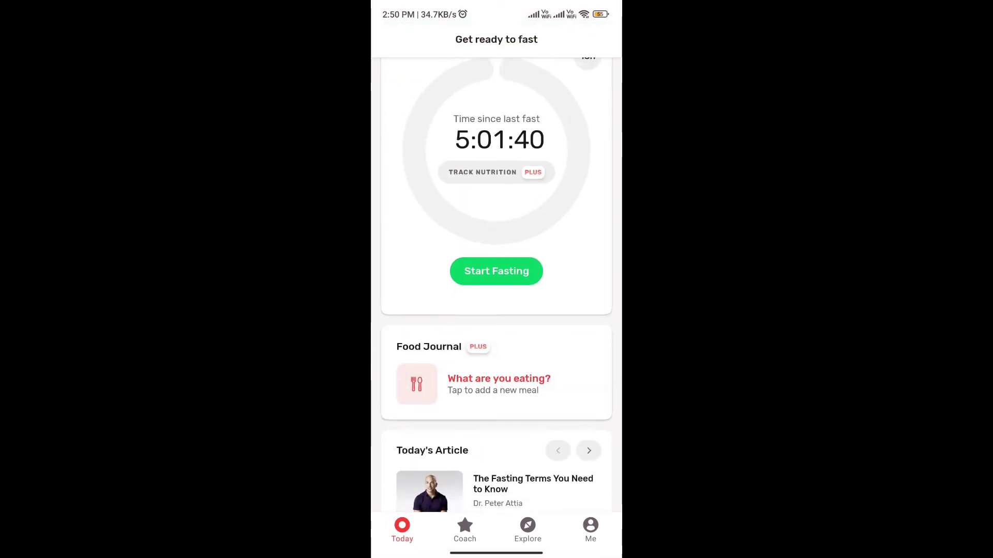
pyautogui.scroll(3, 496, 279)
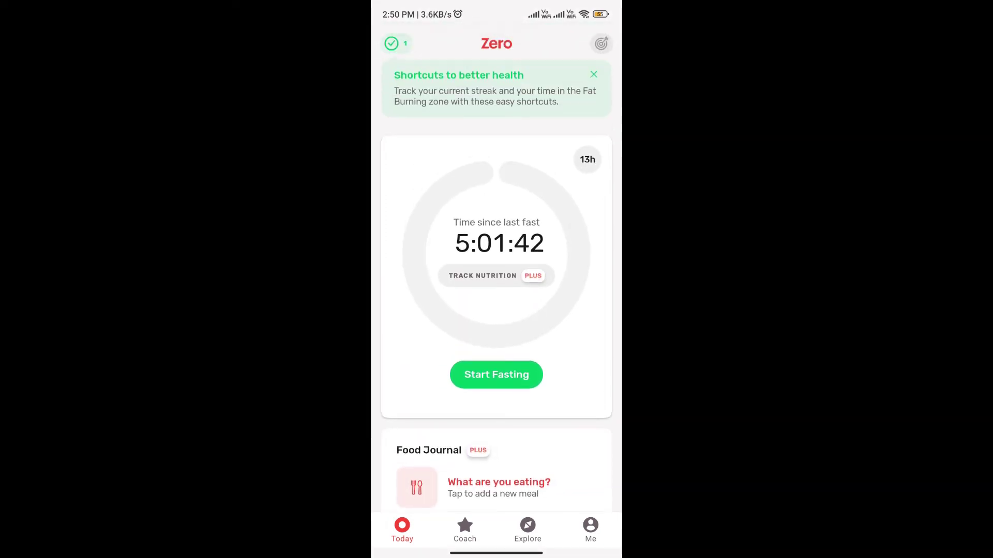
pyautogui.click(465, 528)
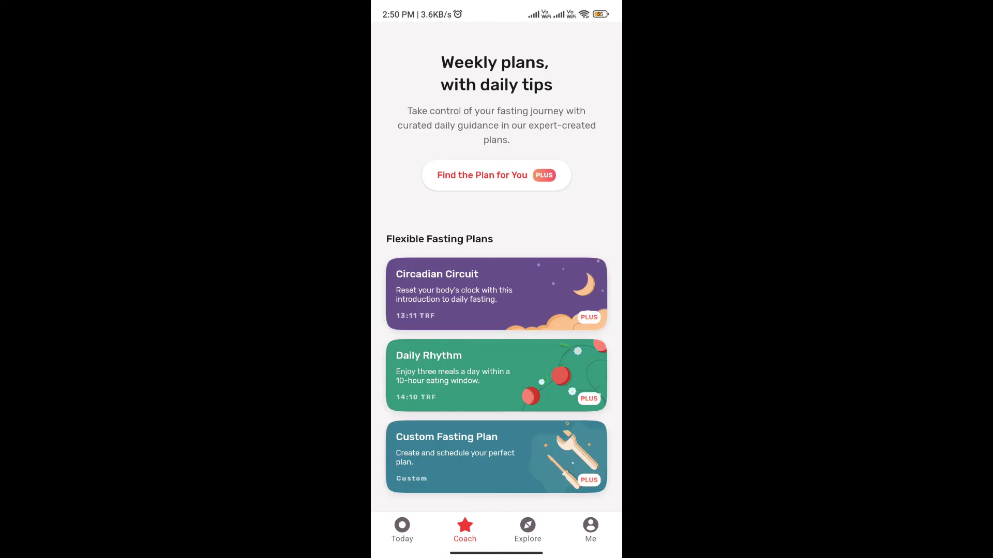
pyautogui.click(528, 528)
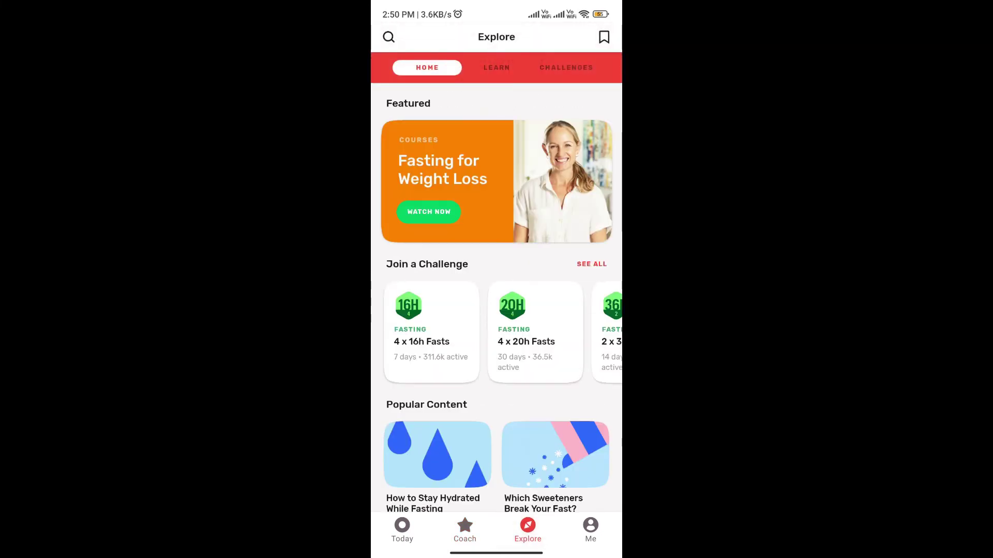
pyautogui.scroll(-3, 496, 295)
pyautogui.hscroll(3, 496, 197)
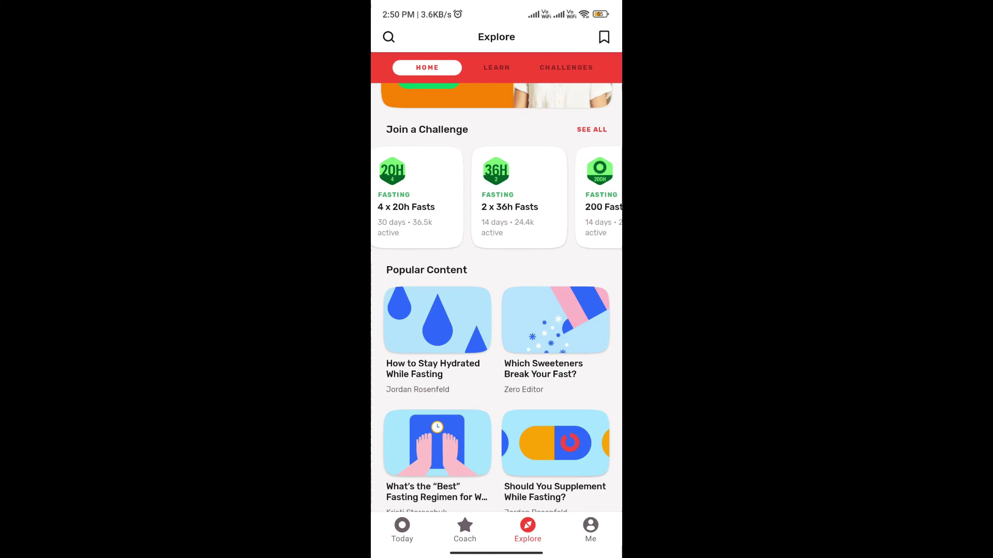
pyautogui.hscroll(3, 496, 196)
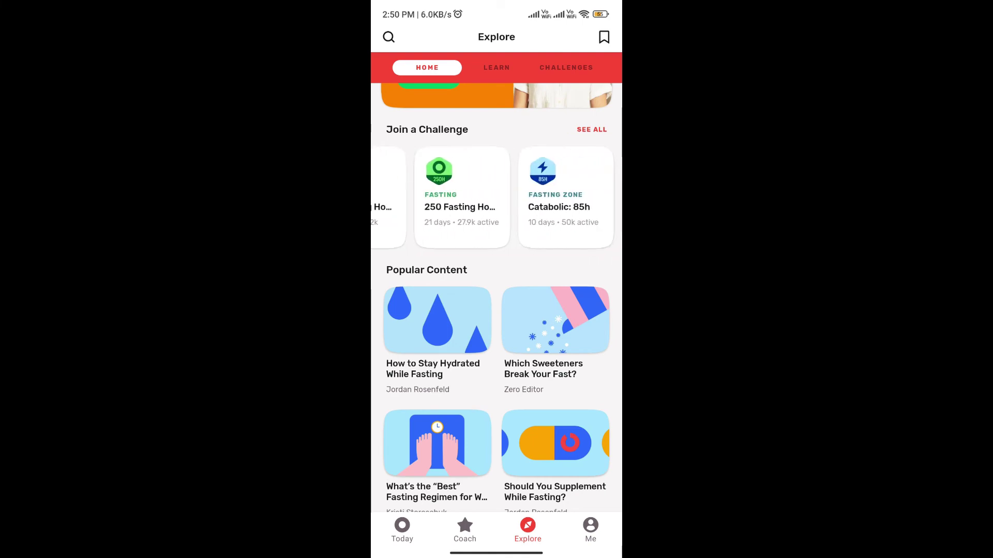
pyautogui.scroll(-3, 496, 295)
# - Scroll through the Me page's fasting calendar, weight and activity charts
pyautogui.click(591, 530)
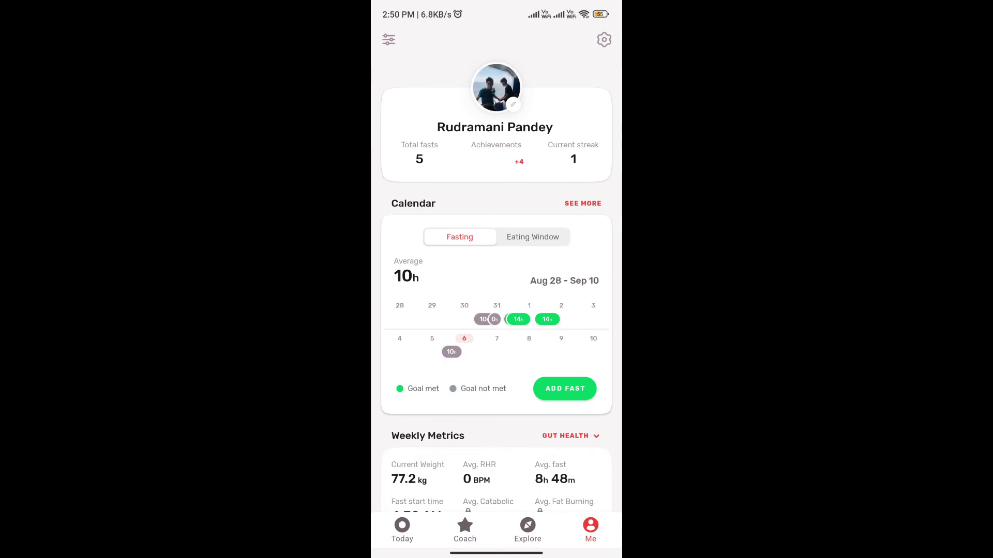
pyautogui.scroll(-3, 496, 285)
pyautogui.scroll(-3, 496, 285)
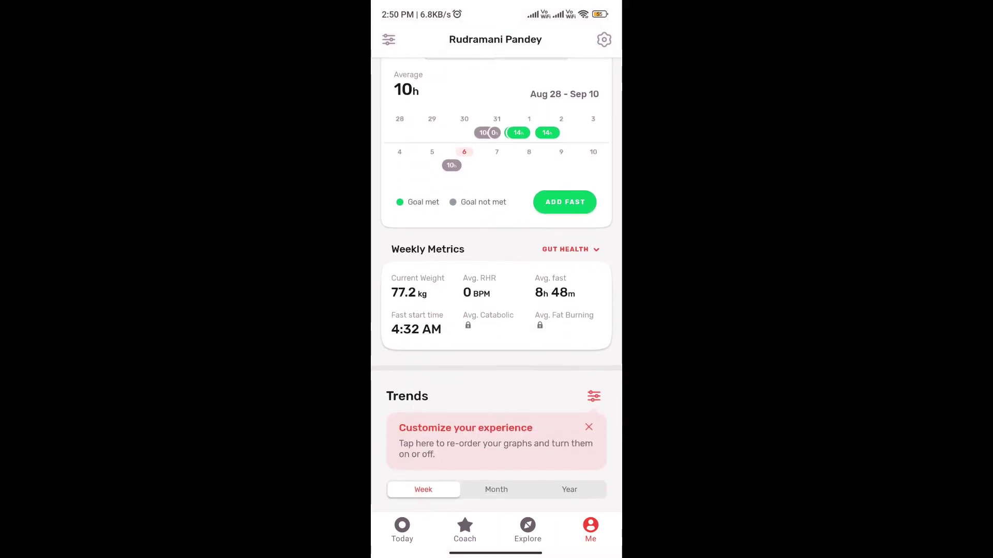
pyautogui.scroll(-2, 496, 285)
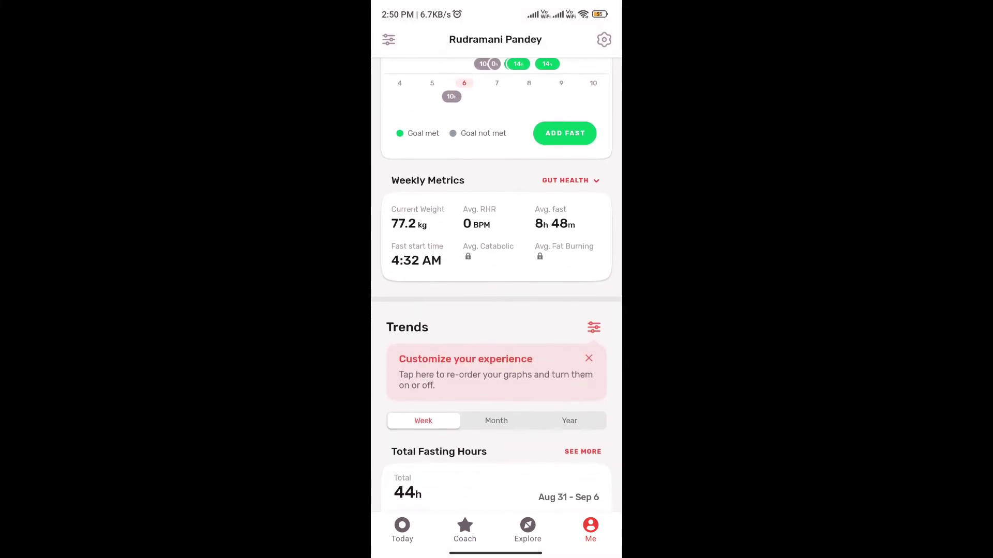
pyautogui.scroll(-2, 497, 285)
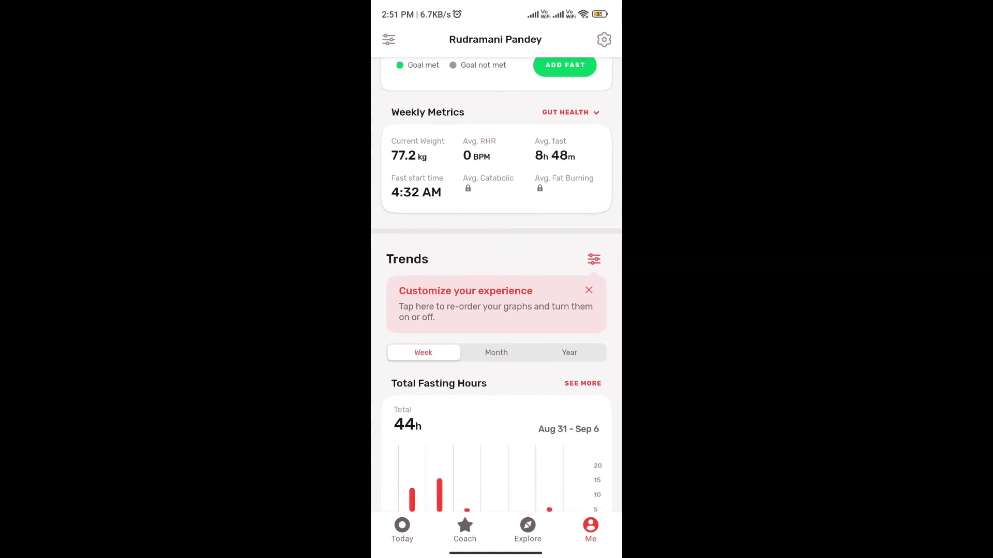
pyautogui.scroll(-3, 496, 284)
pyautogui.scroll(-5, 496, 284)
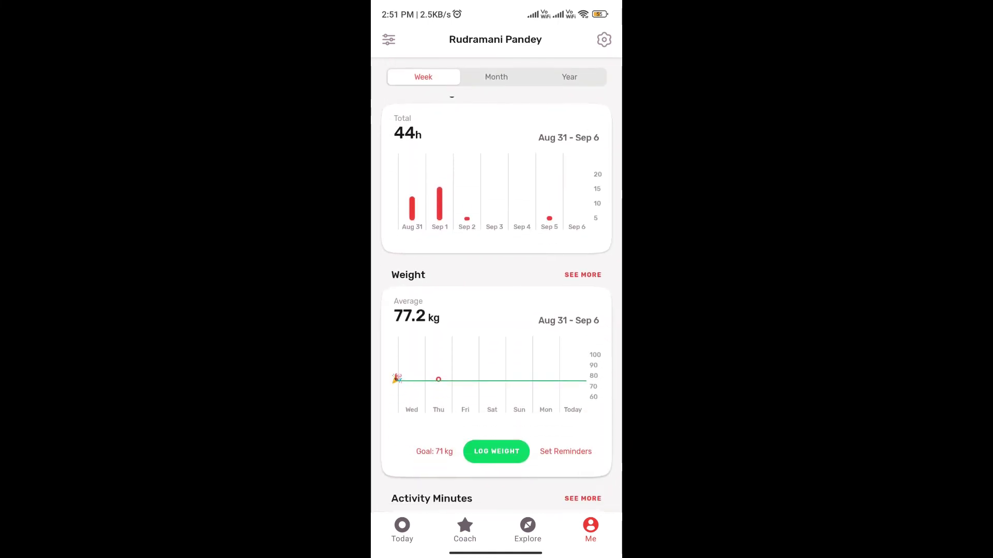
pyautogui.scroll(-2, 496, 285)
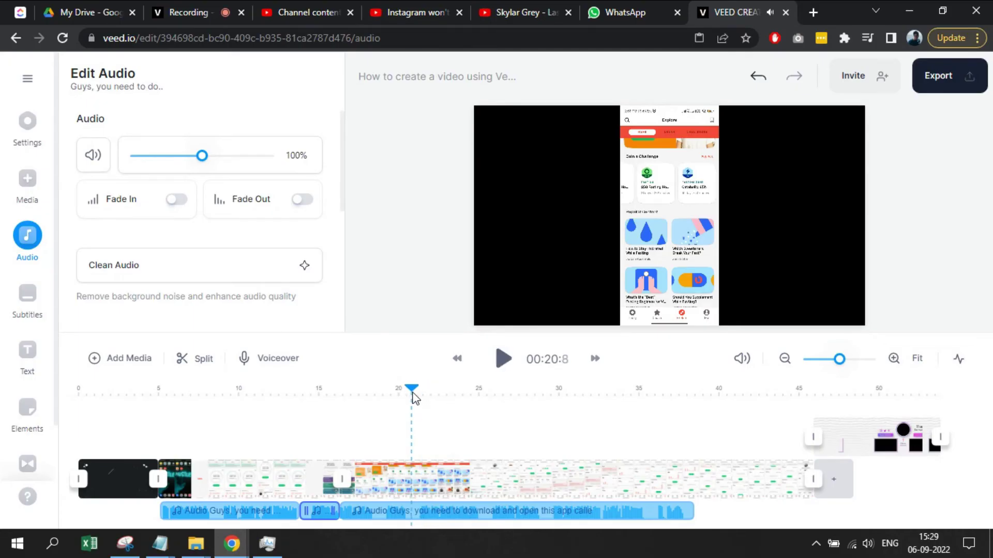
# - Split the voiceover, delete the short piece, and move the remainder to start near 16 s
pyautogui.click(215, 365)
pyautogui.click(362, 514)
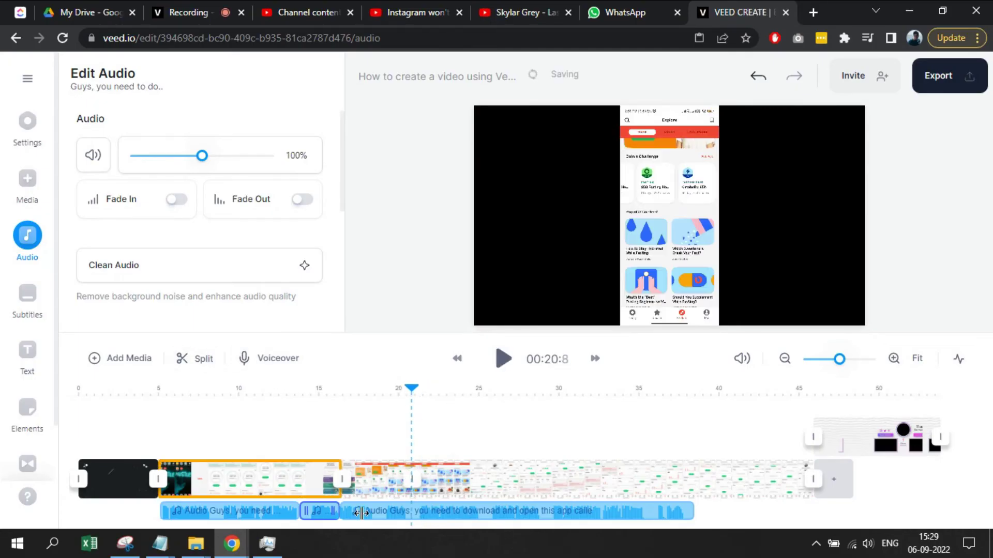
pyautogui.click(204, 366)
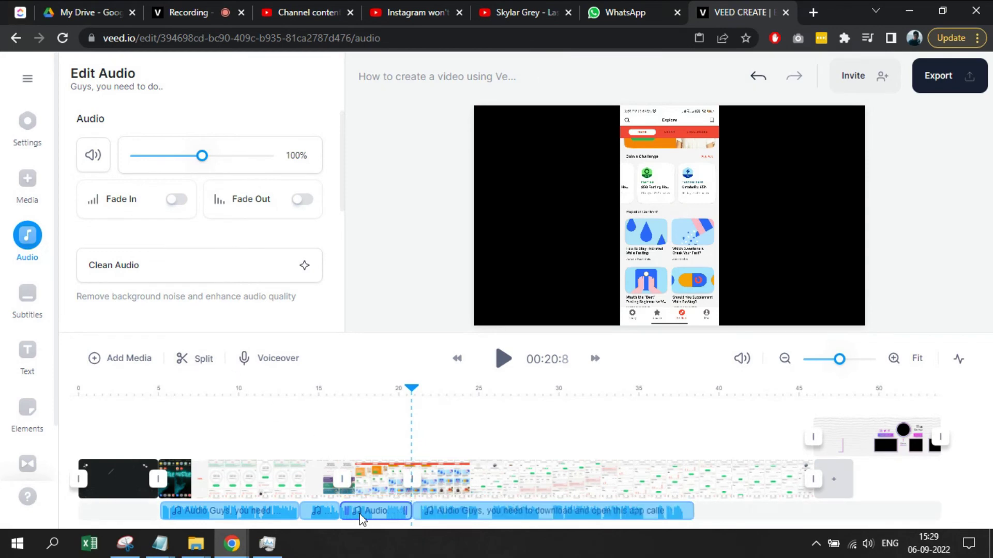
pyautogui.press('Delete')
pyautogui.moveTo(437, 515); pyautogui.dragTo(342, 509)
pyautogui.click(341, 395)
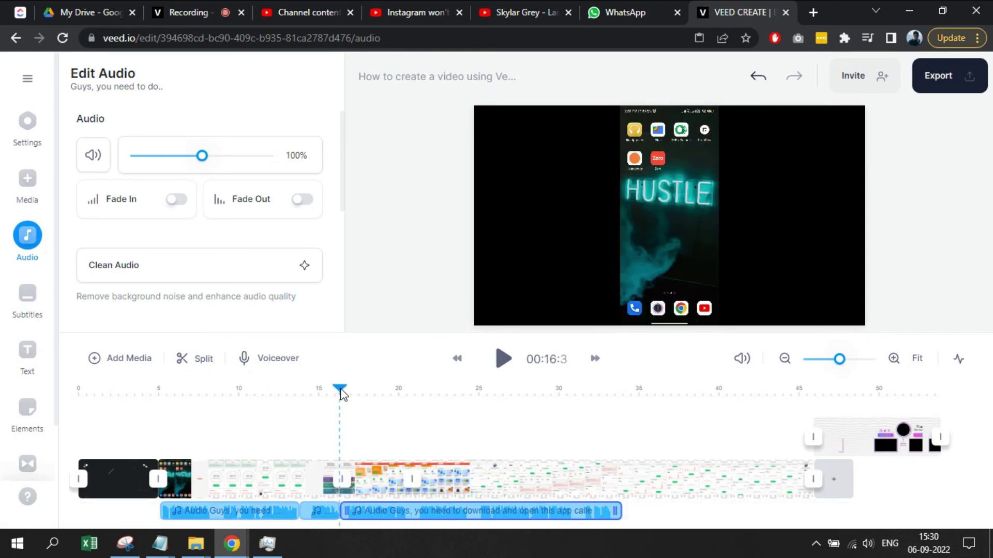
pyautogui.press('space')
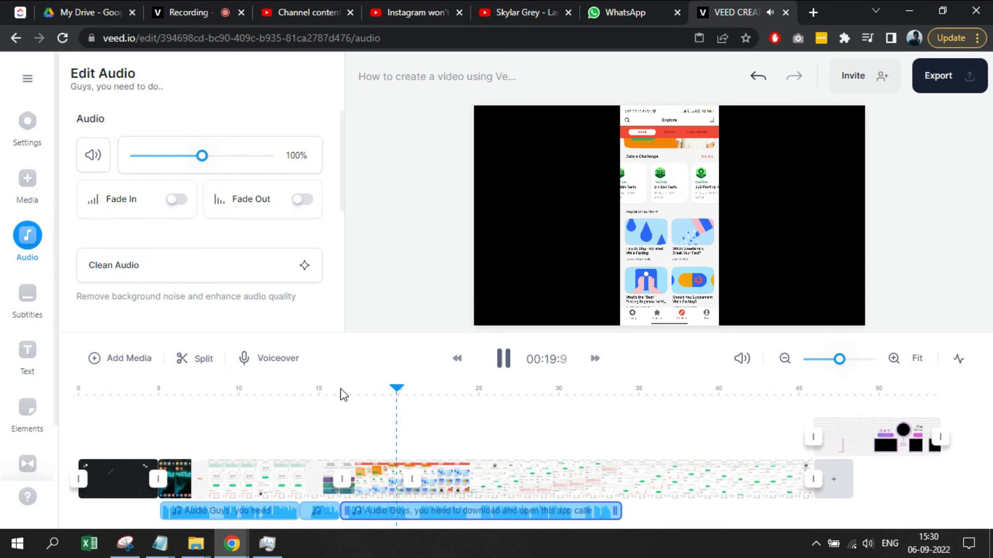
# - Preview the outro at the end of the timeline, then return to the in-progress screen recording
pyautogui.click(811, 392)
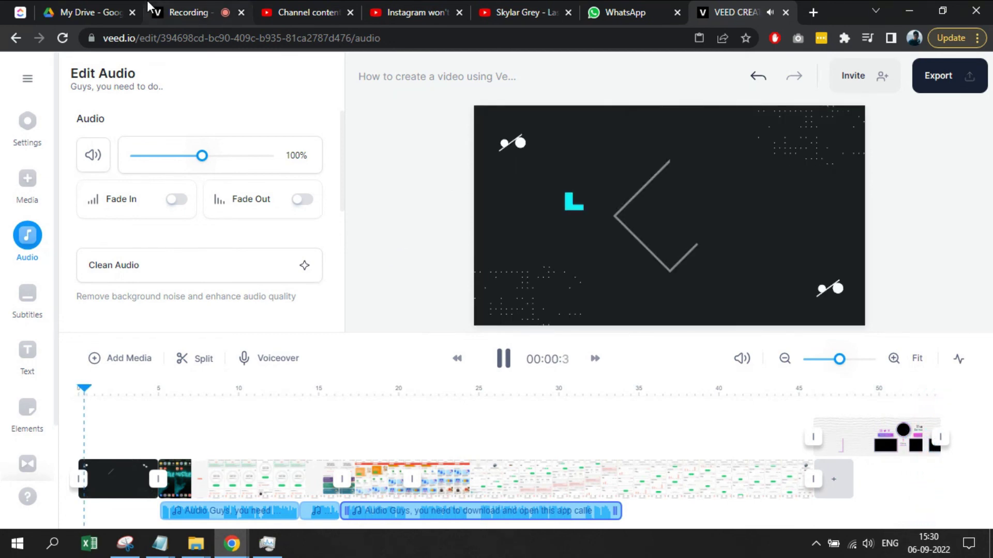
pyautogui.click(165, 11)
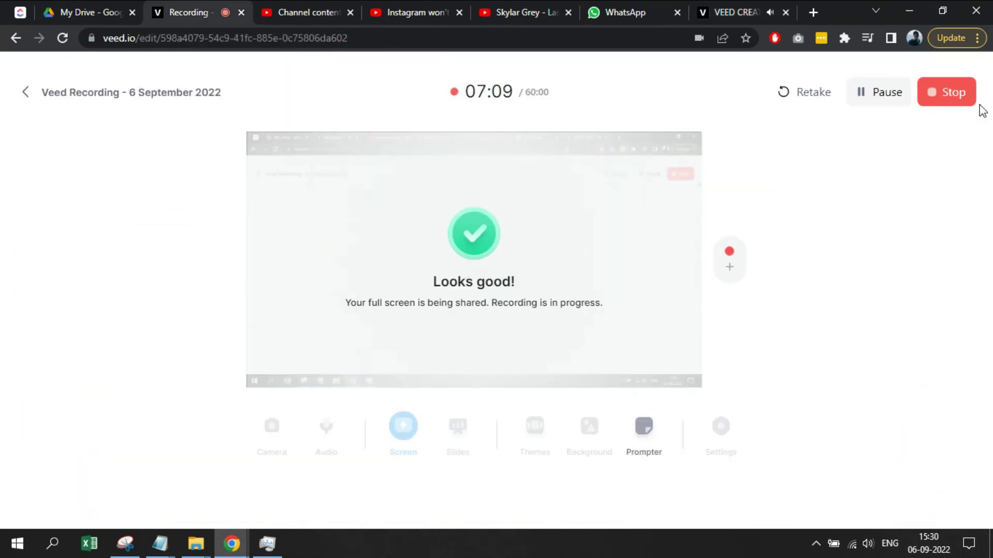